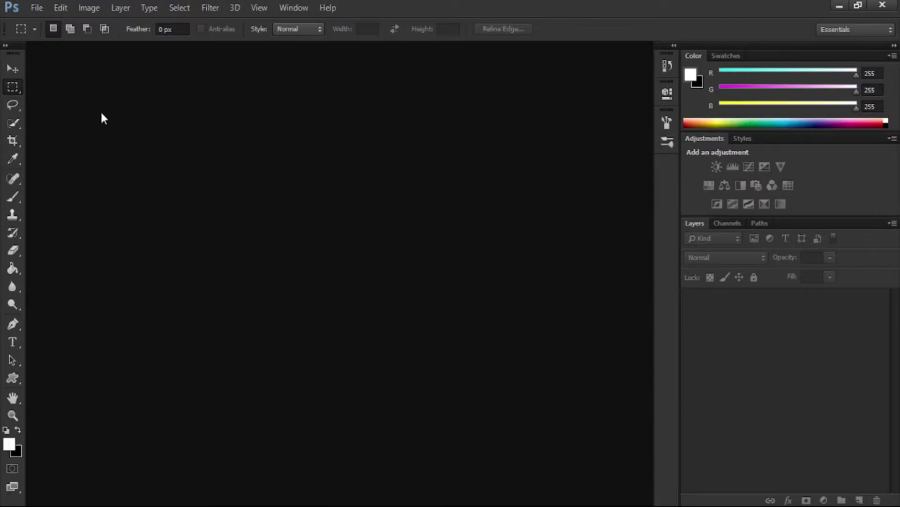
Step: Create a 1280 × 720 px, 72 ppi document with a #ffffff white background
left_click(43, 6)
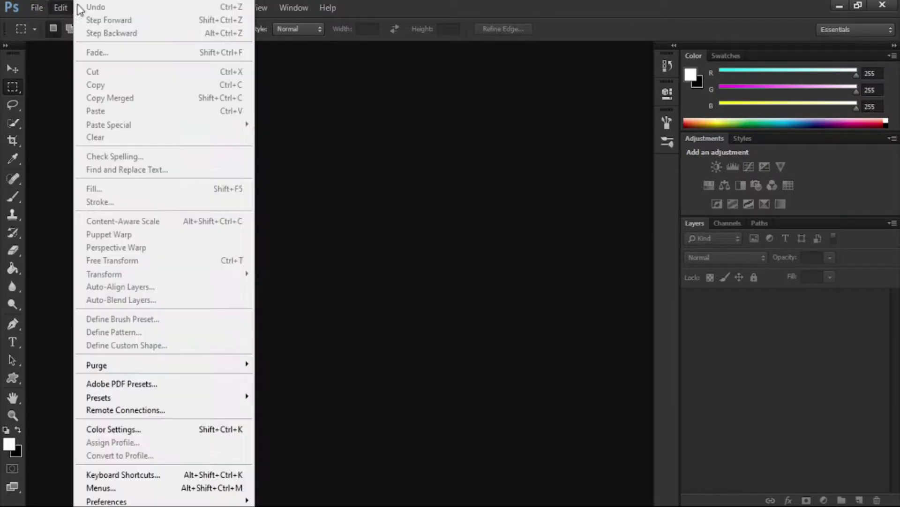
left_click(54, 26)
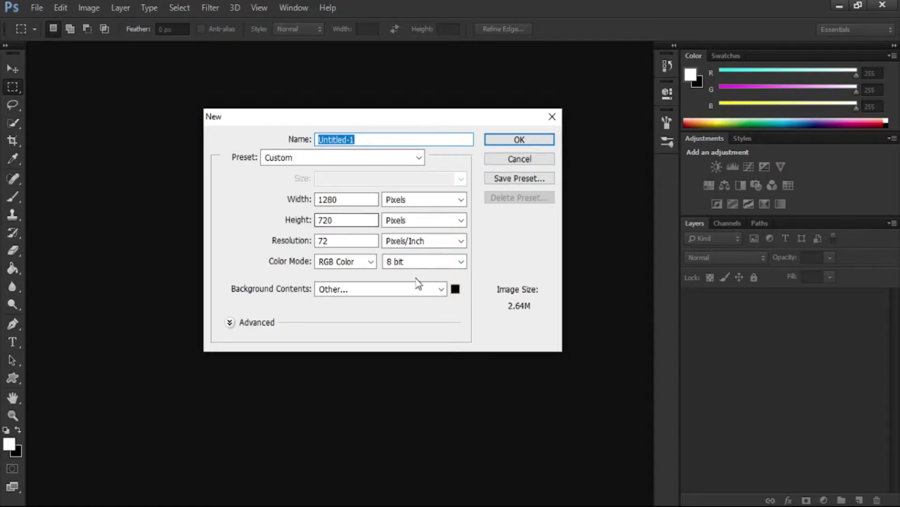
left_click(455, 289)
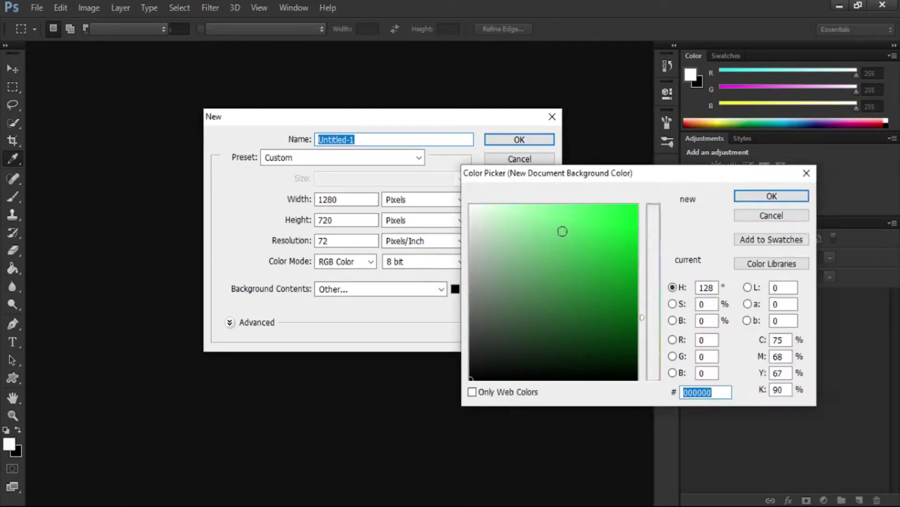
type("ffffff")
left_click(771, 196)
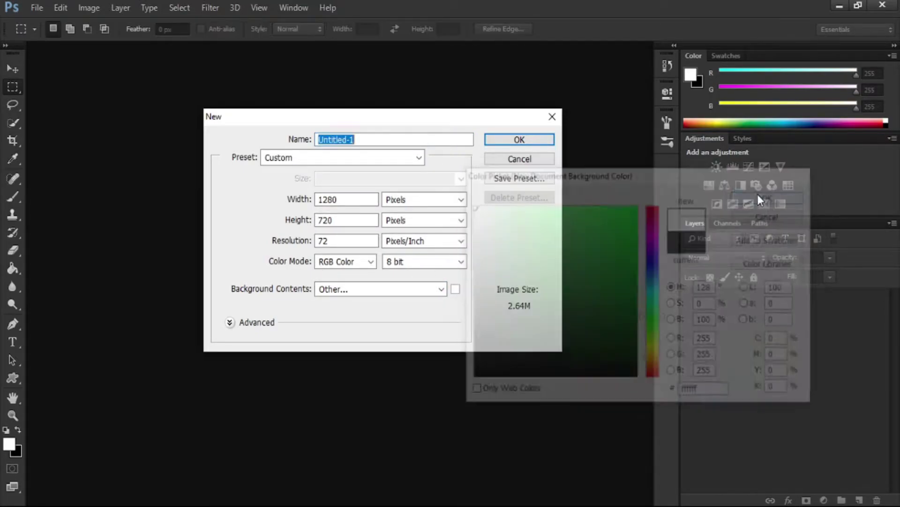
left_click(520, 139)
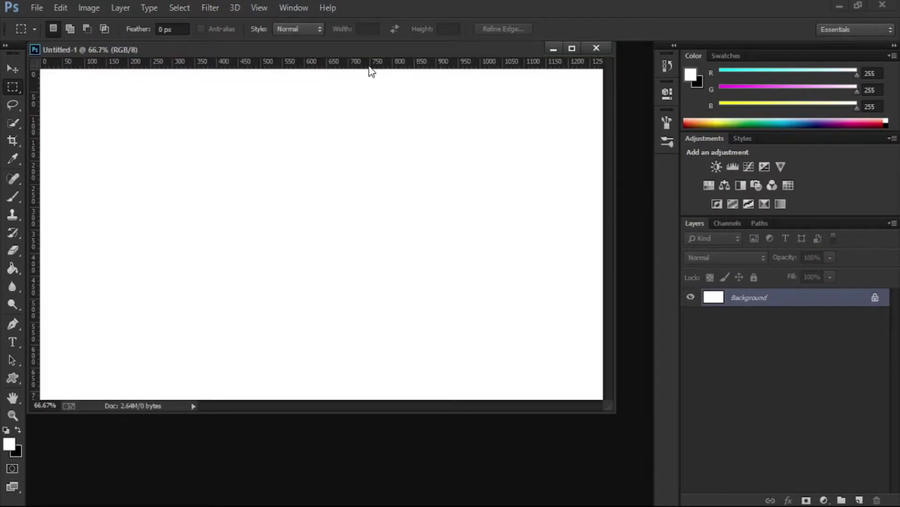
Step: Dock the document window, unlock the background and duplicate Layer 0
left_click_drag(347, 50, 355, 69)
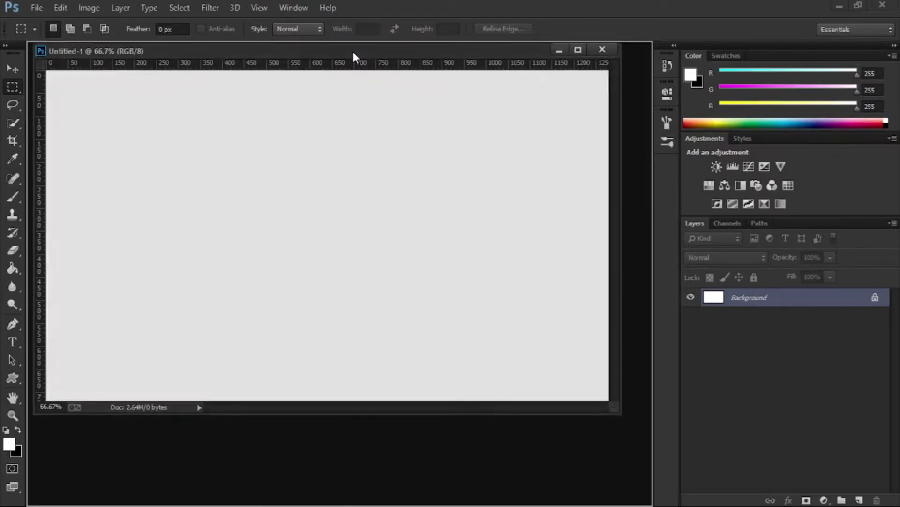
left_click_drag(354, 75, 352, 52)
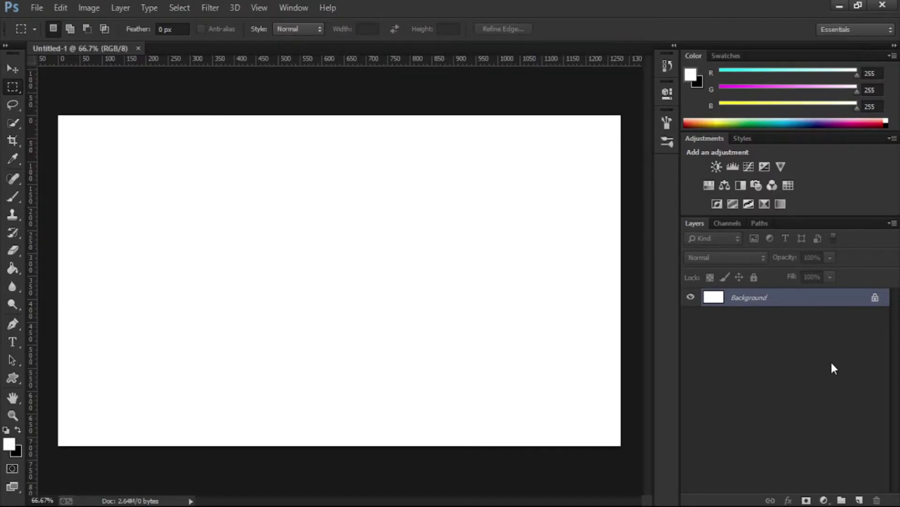
left_click(875, 297)
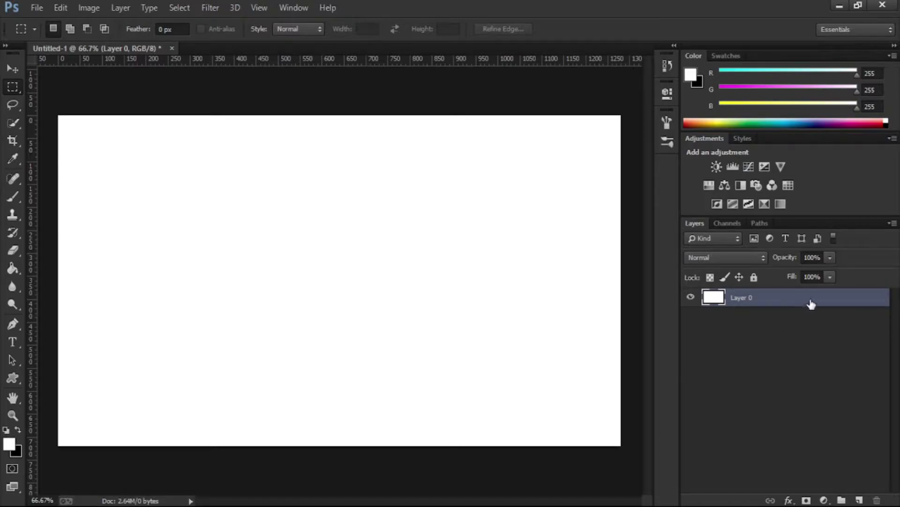
left_click_drag(862, 303, 860, 500)
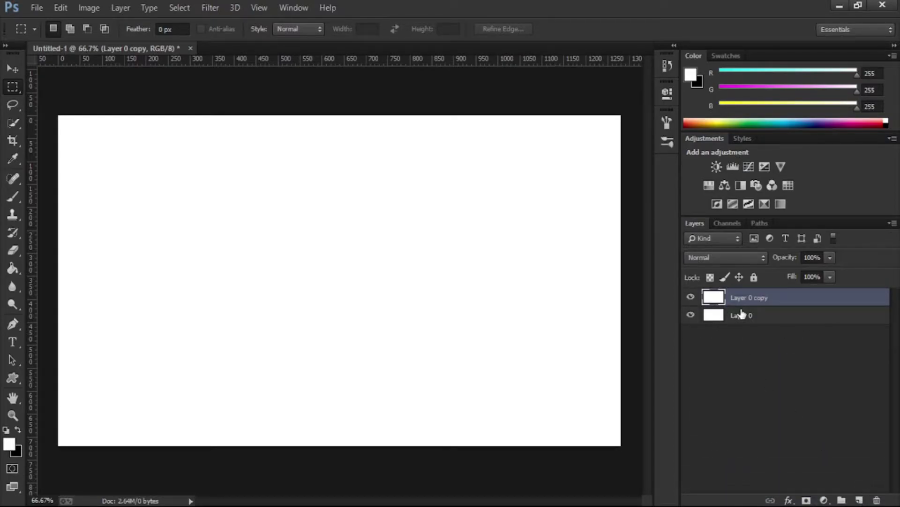
Step: Rename the top layer EDIT and the bottom layer WHITE
double_click(749, 298)
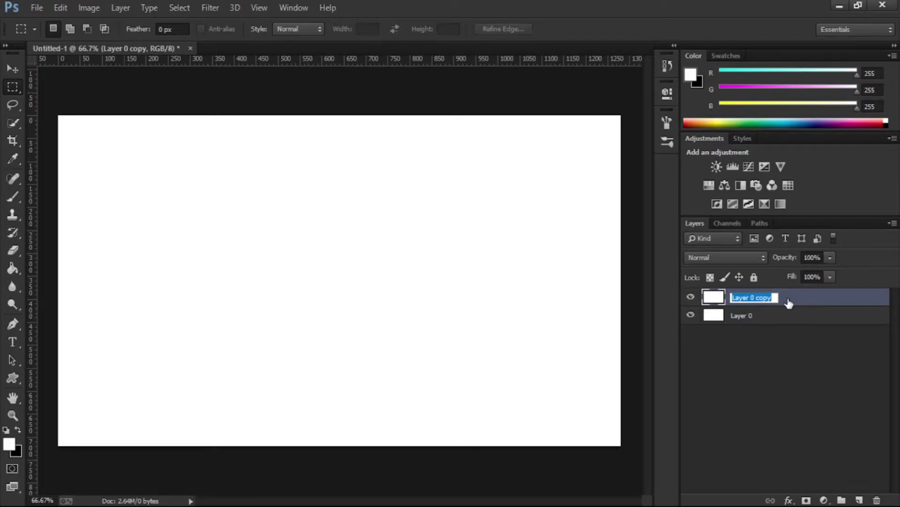
type("EDIT")
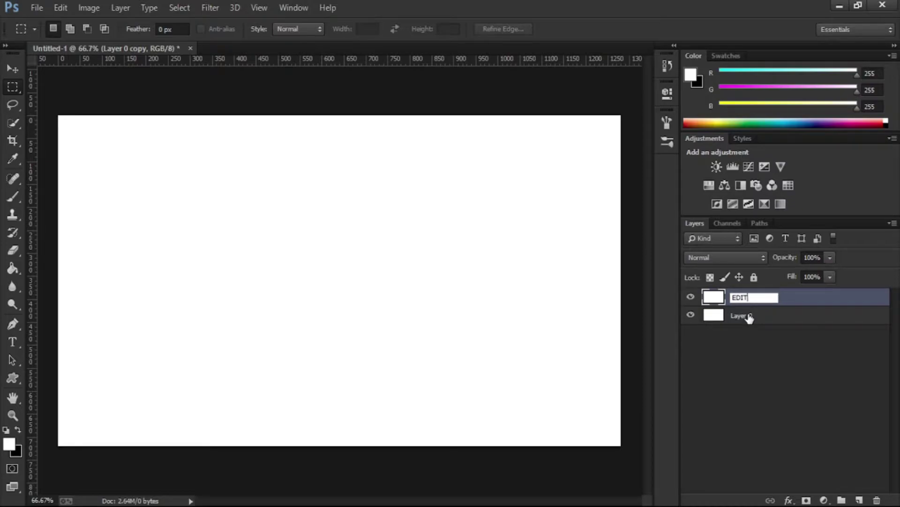
double_click(749, 317)
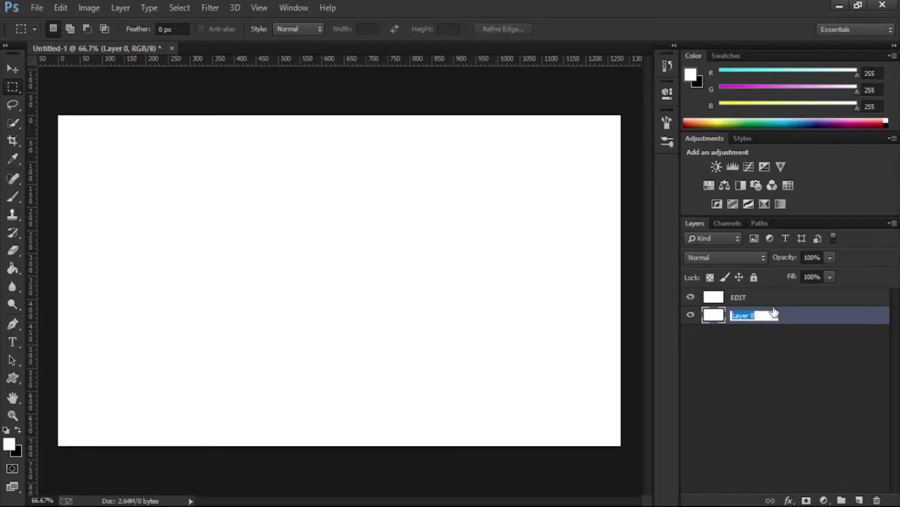
type("WHI")
type("TE")
left_click(759, 341)
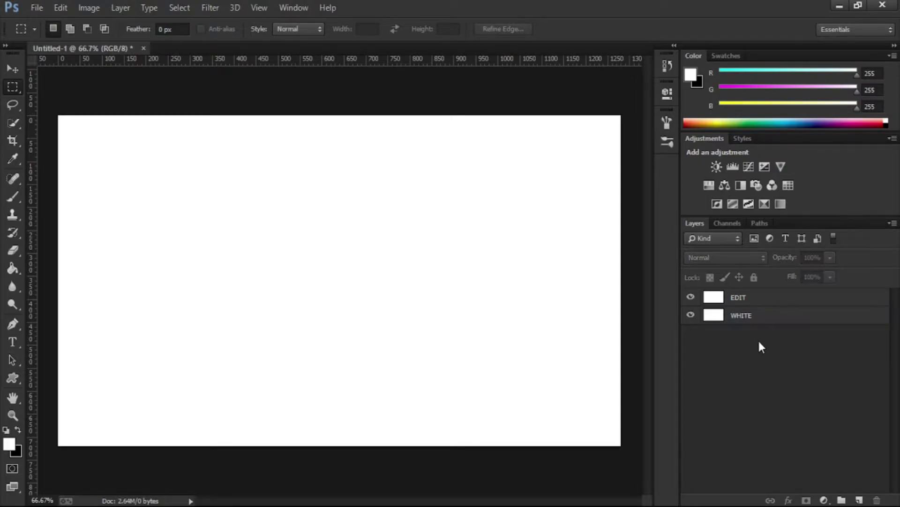
Step: With EDIT selected, set the foreground colour to mid grey #6b6b6b
left_click(751, 299)
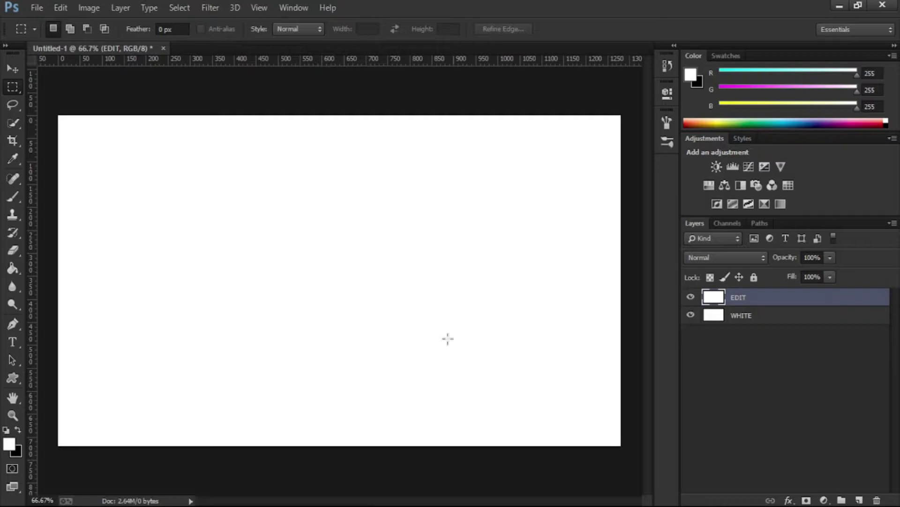
left_click(9, 445)
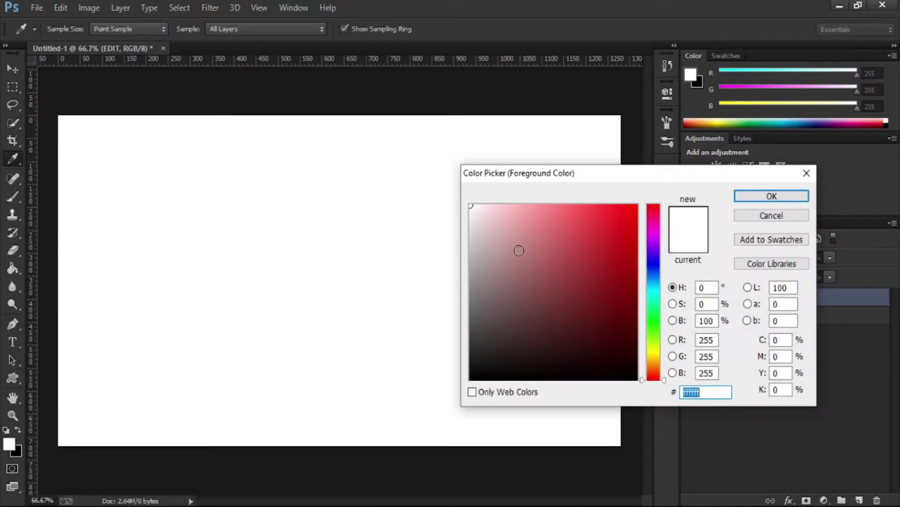
left_click_drag(470, 298, 465, 306)
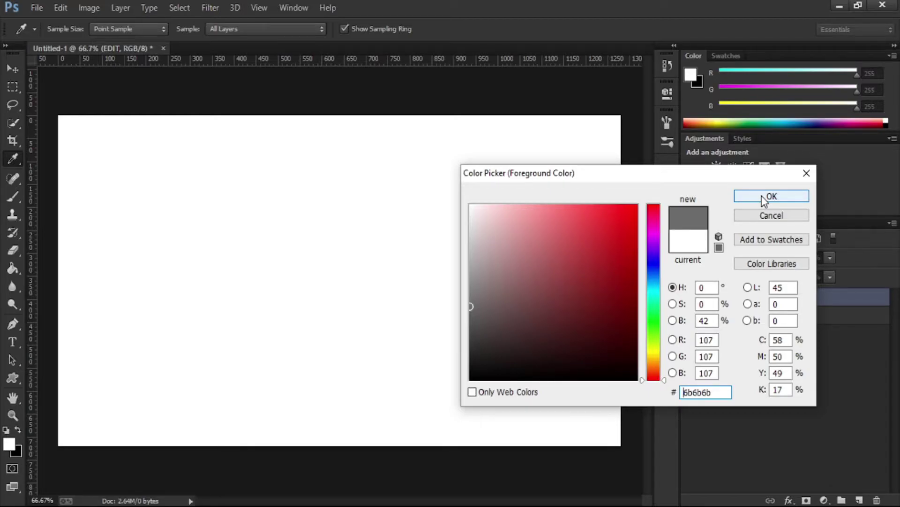
left_click(764, 201)
key("m")
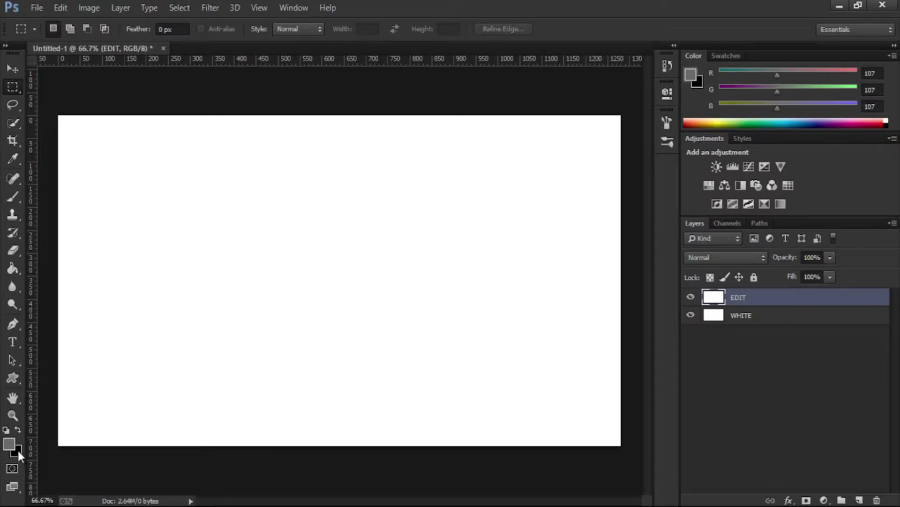
Step: Set the background colour to dark grey #3f3f3f
left_click(18, 452)
left_click_drag(469, 326, 471, 336)
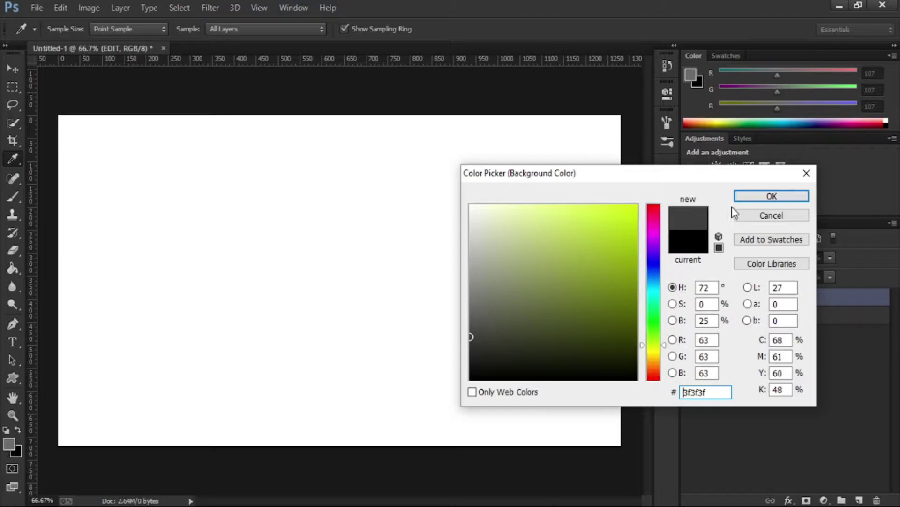
left_click(772, 196)
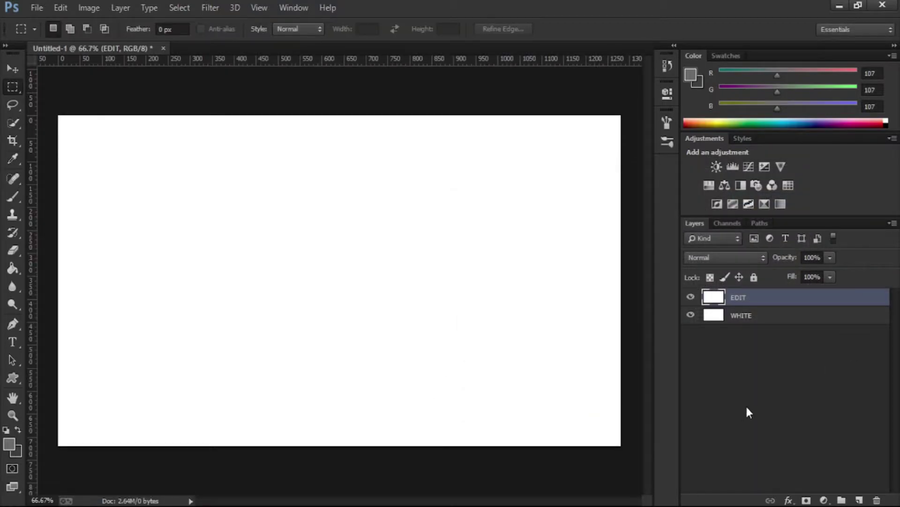
Step: Fill the EDIT layer with grey using the Paint Bucket
left_click(13, 267)
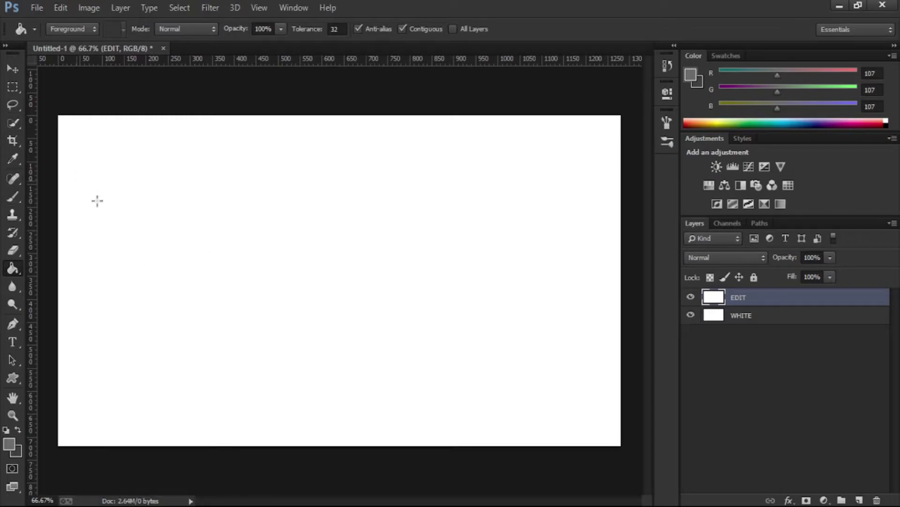
left_click(261, 257)
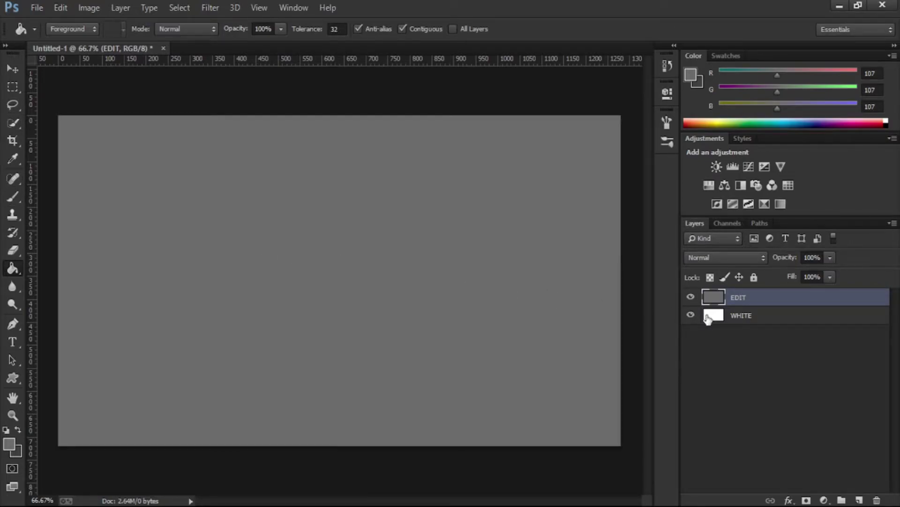
left_click(803, 360)
left_click(752, 302)
Step: Render Clouds over the EDIT layer and bring up the Channels panel
left_click(210, 7)
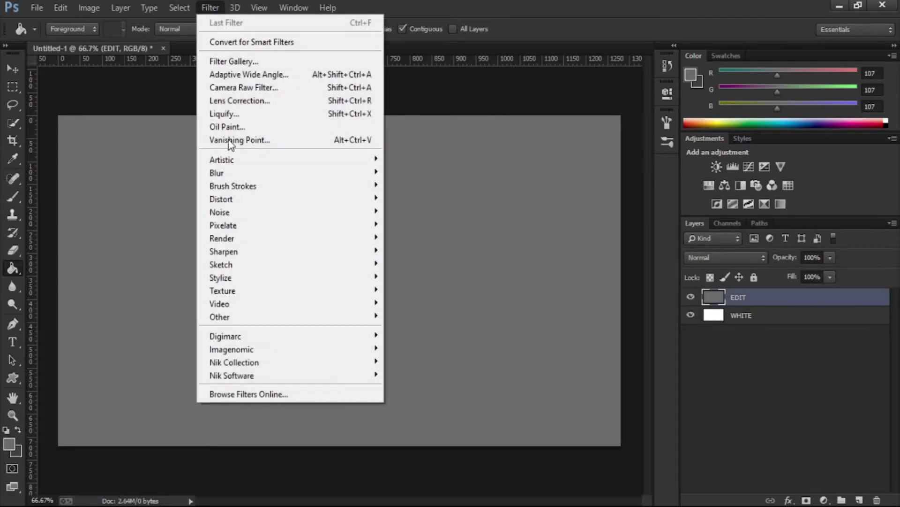
mouse_move(223, 238)
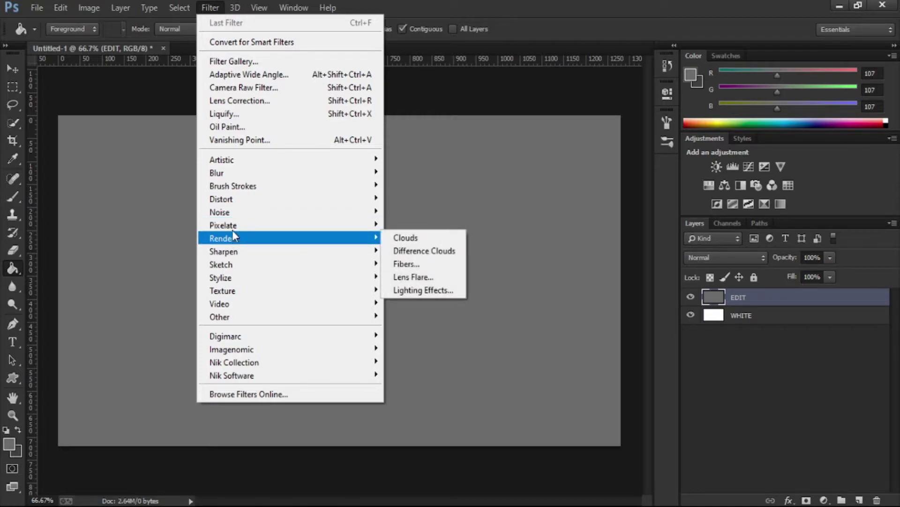
left_click(409, 240)
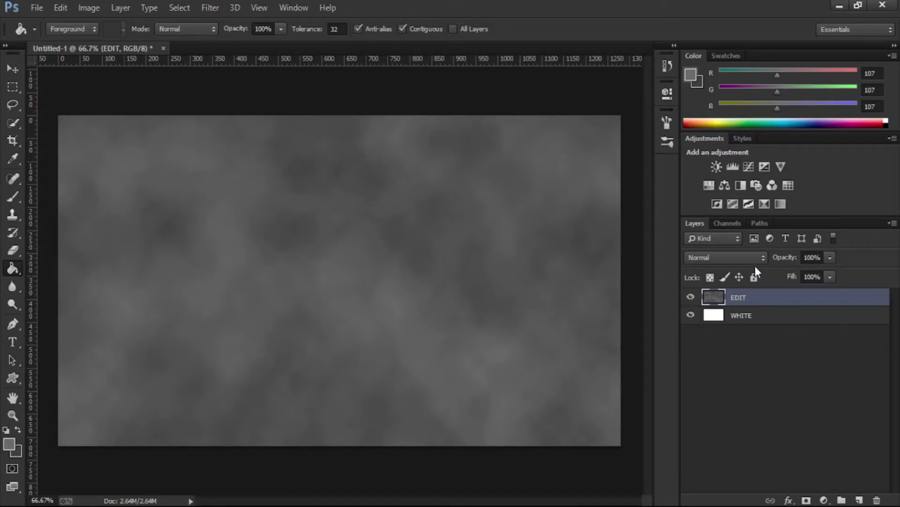
left_click(730, 224)
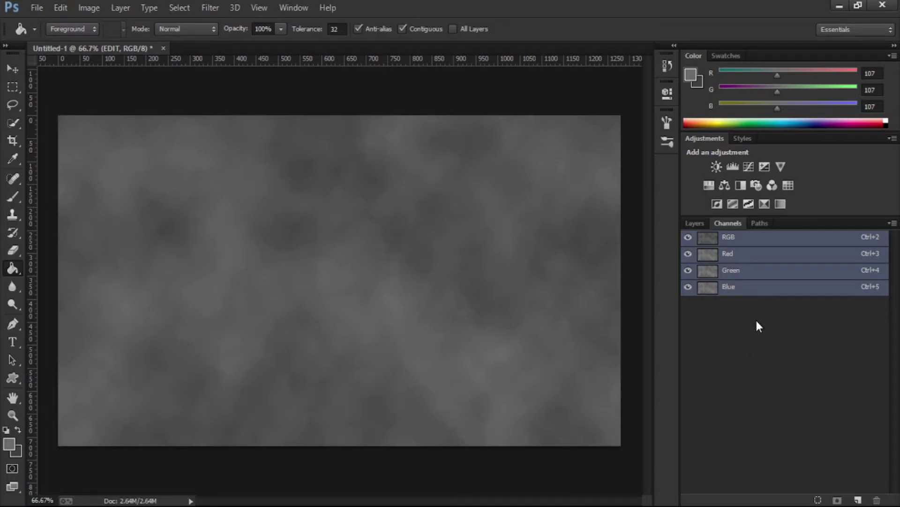
Step: Add an Alpha 1 channel, swap colours, and render Clouds then Difference Clouds in it
left_click(858, 499)
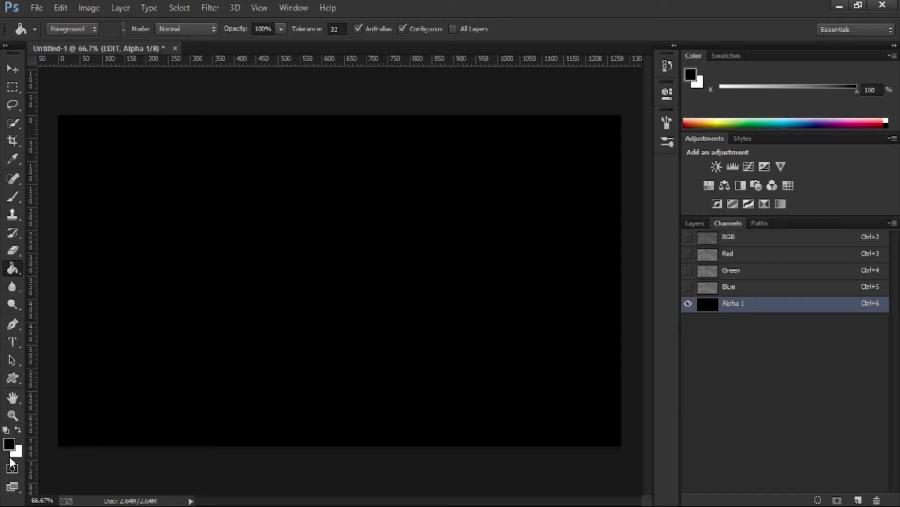
key("x")
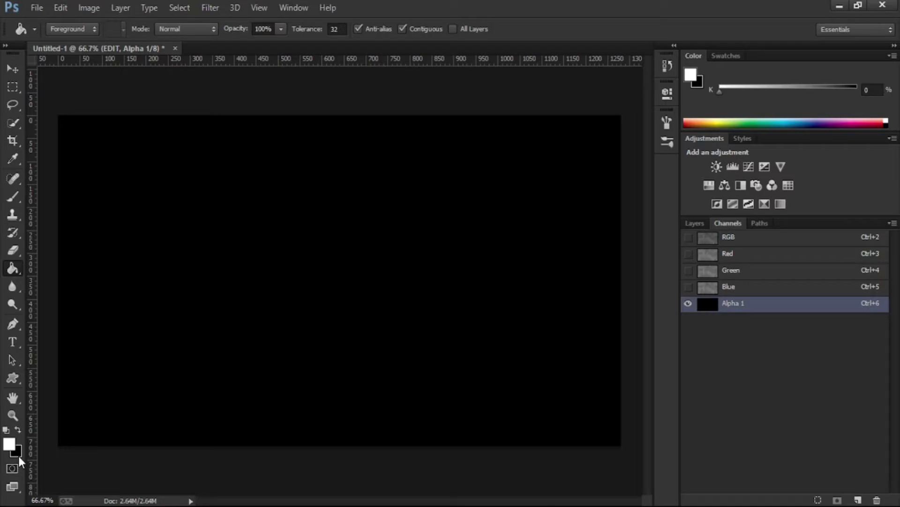
left_click(215, 3)
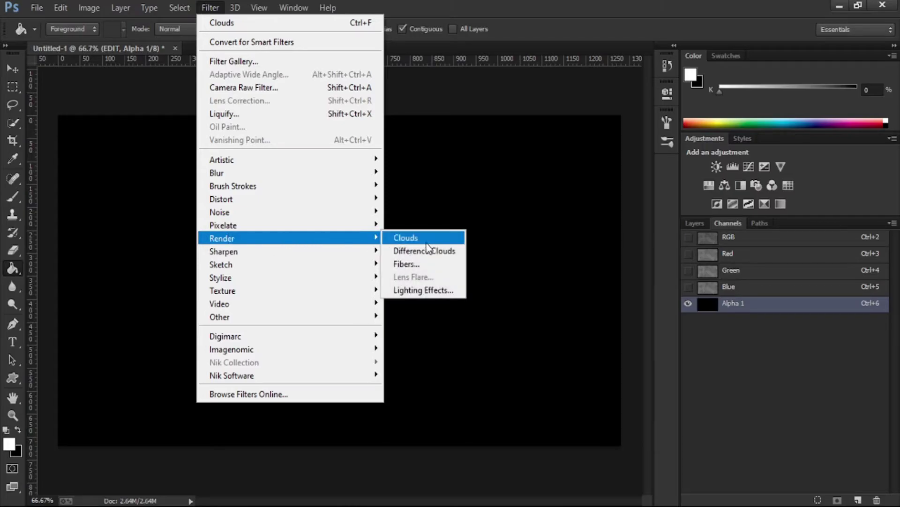
left_click(426, 241)
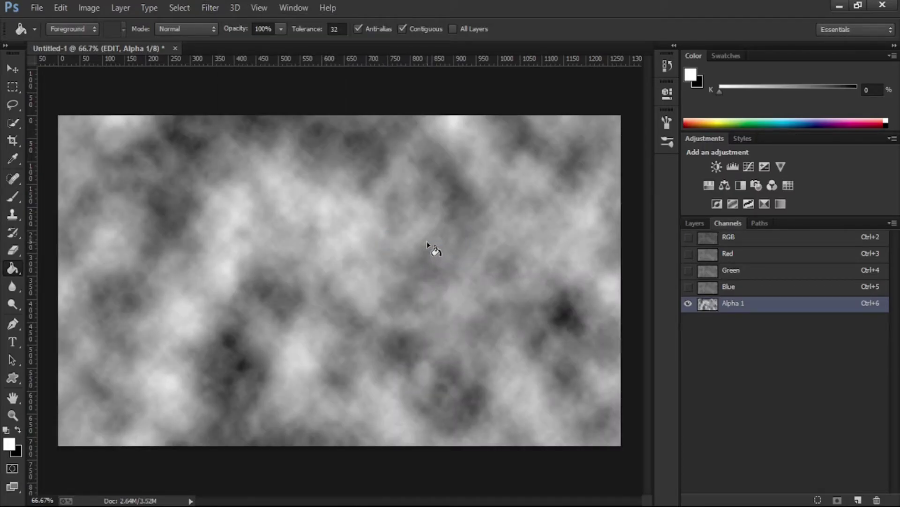
left_click(211, 7)
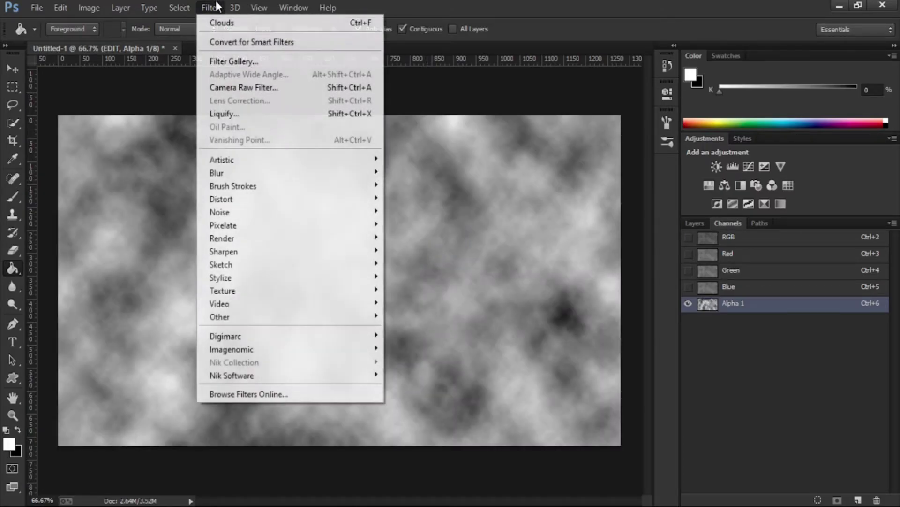
mouse_move(222, 238)
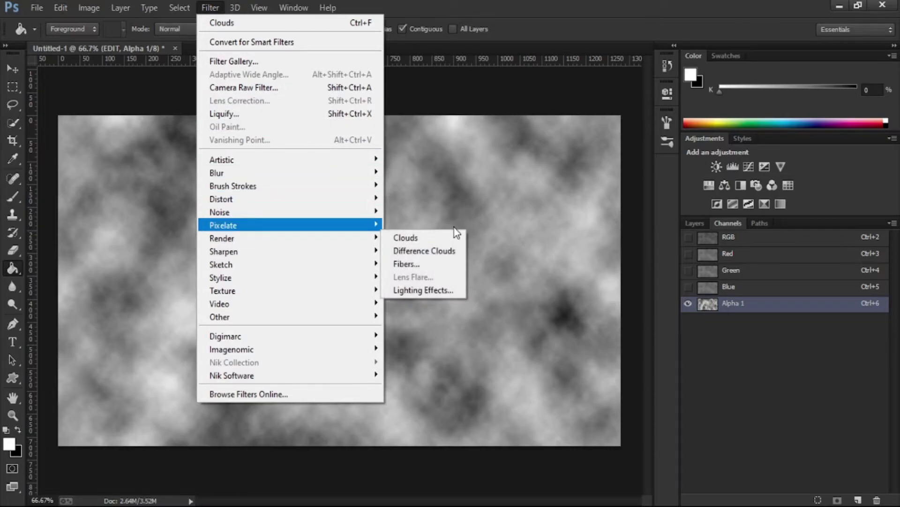
left_click(421, 251)
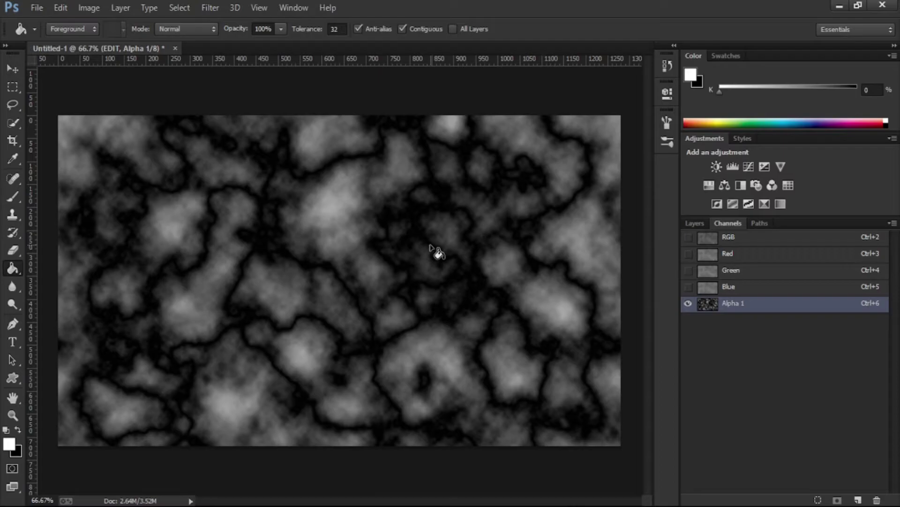
Step: Reapply Difference Clouds to Alpha 1 repeatedly for a dense veined pattern, then return to Layers
left_click(211, 8)
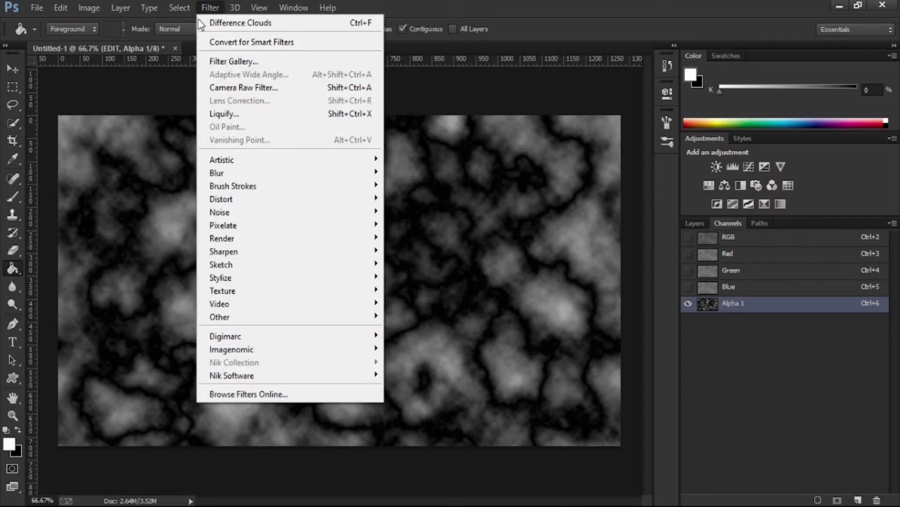
left_click(210, 6)
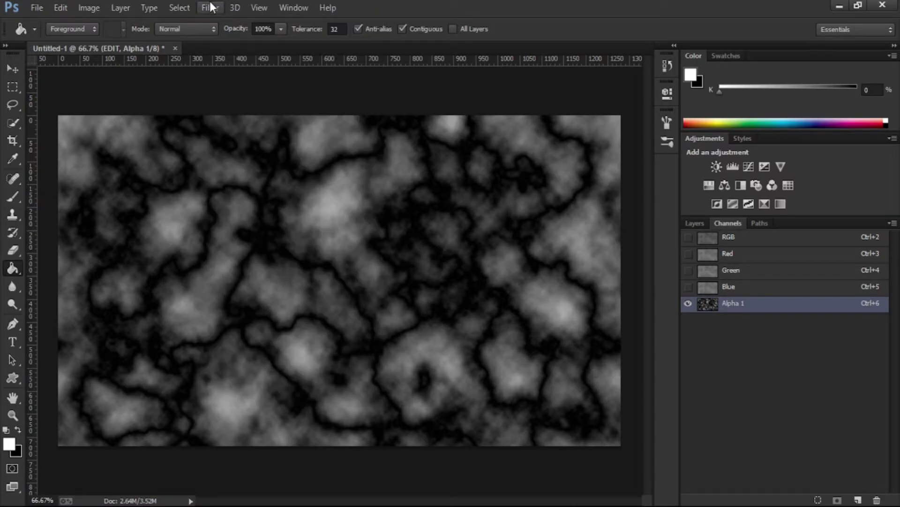
left_click(211, 6)
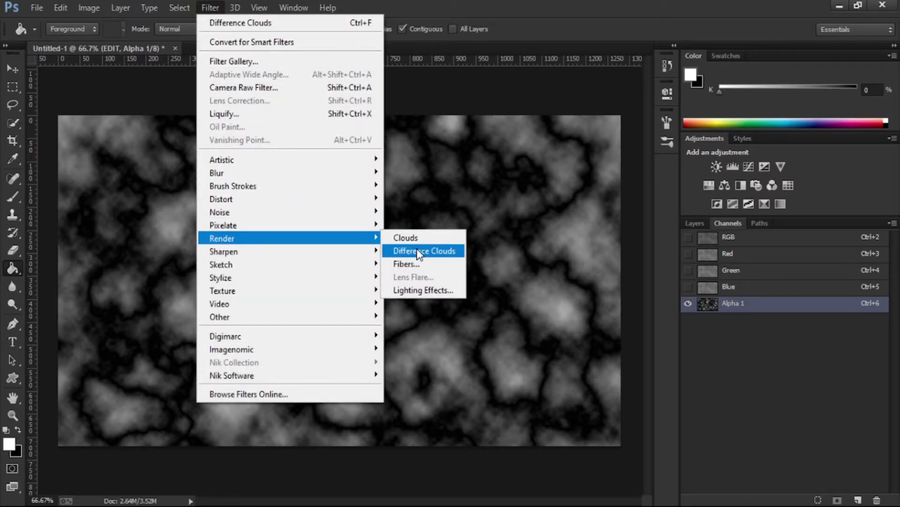
left_click(419, 251)
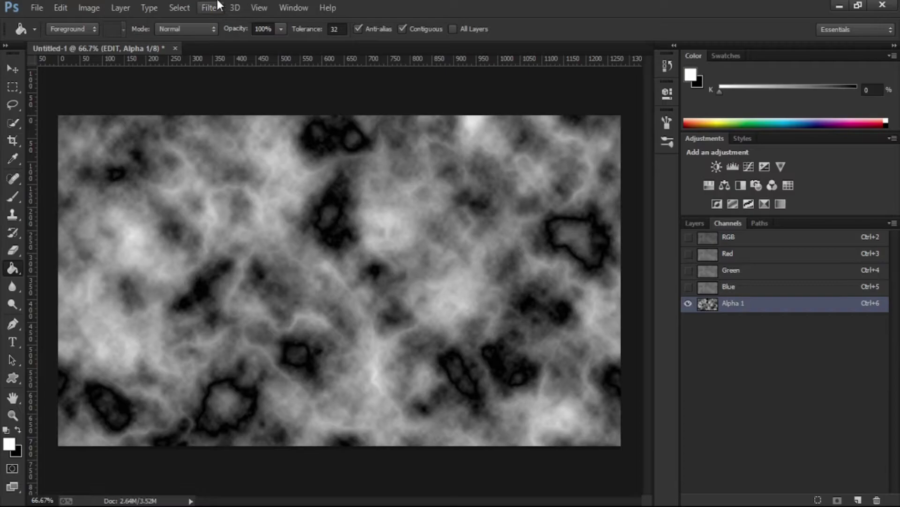
left_click(214, 8)
left_click(419, 251)
left_click(211, 7)
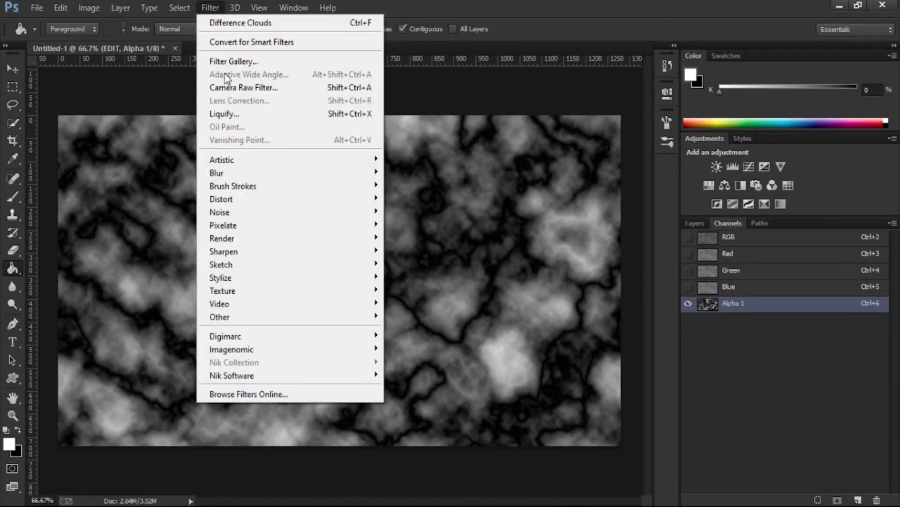
left_click(422, 251)
left_click(210, 7)
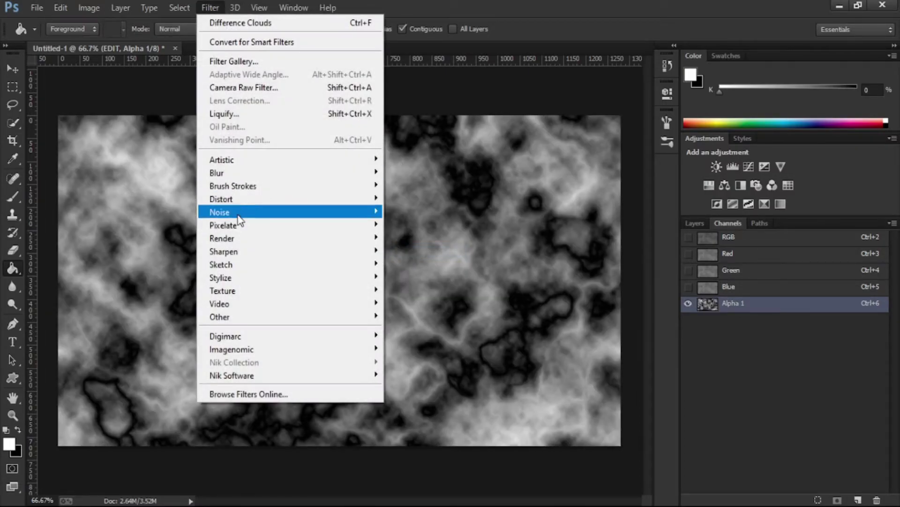
left_click(435, 253)
left_click(211, 8)
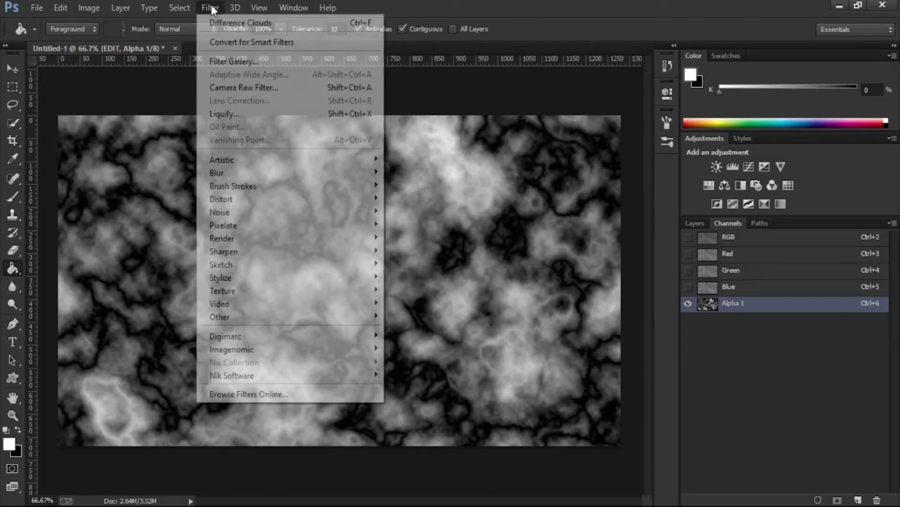
left_click(418, 251)
left_click(210, 7)
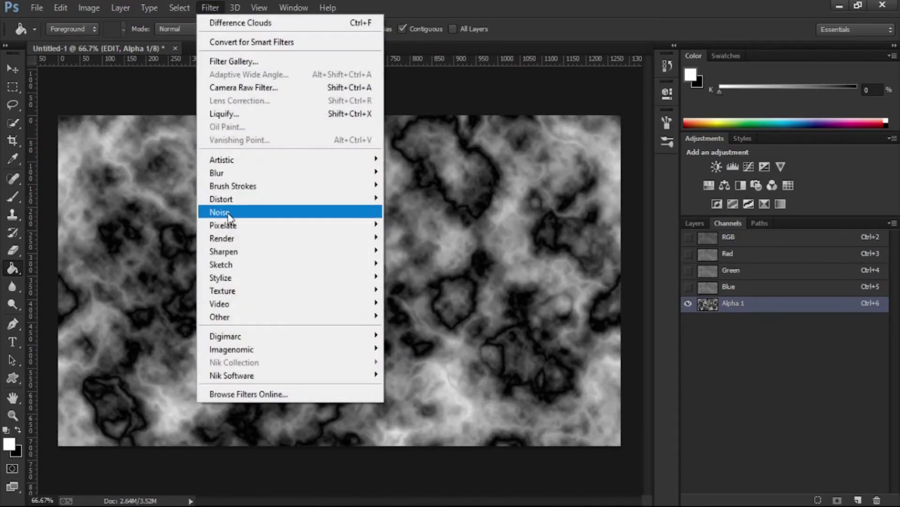
left_click(408, 253)
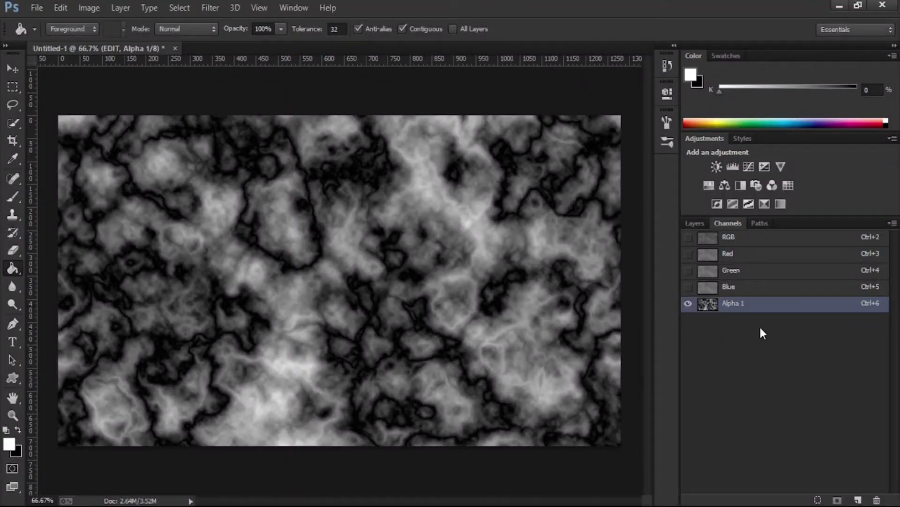
key("ctrl+f")
left_click(695, 223)
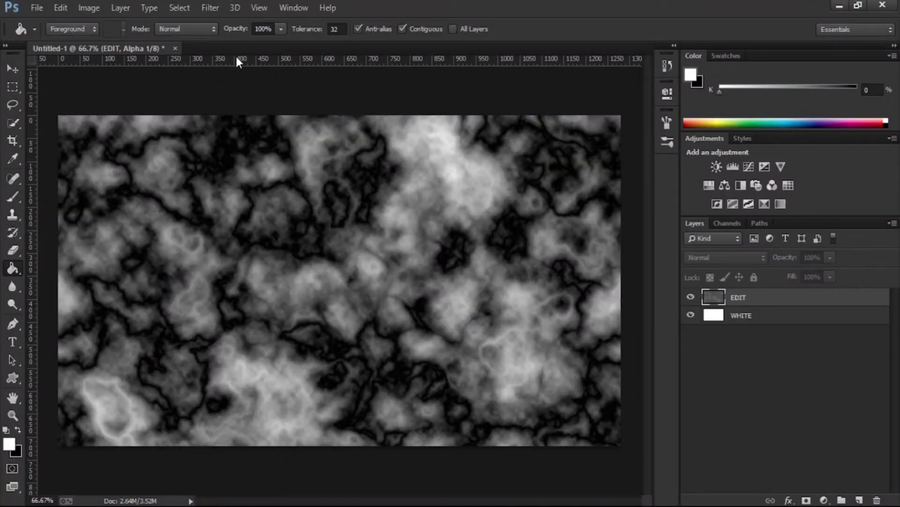
Step: Open Filter > Render > Lighting Effects on the EDIT layer with an infinite light
left_click(211, 8)
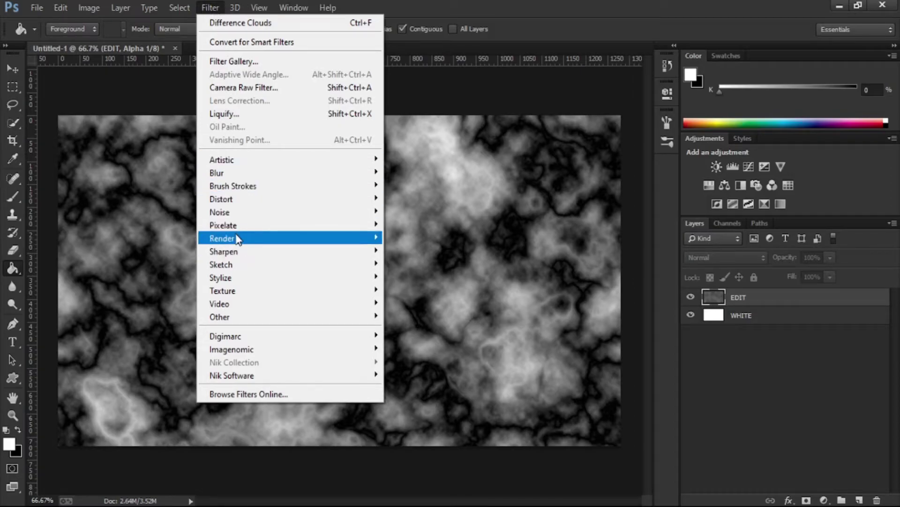
mouse_move(226, 238)
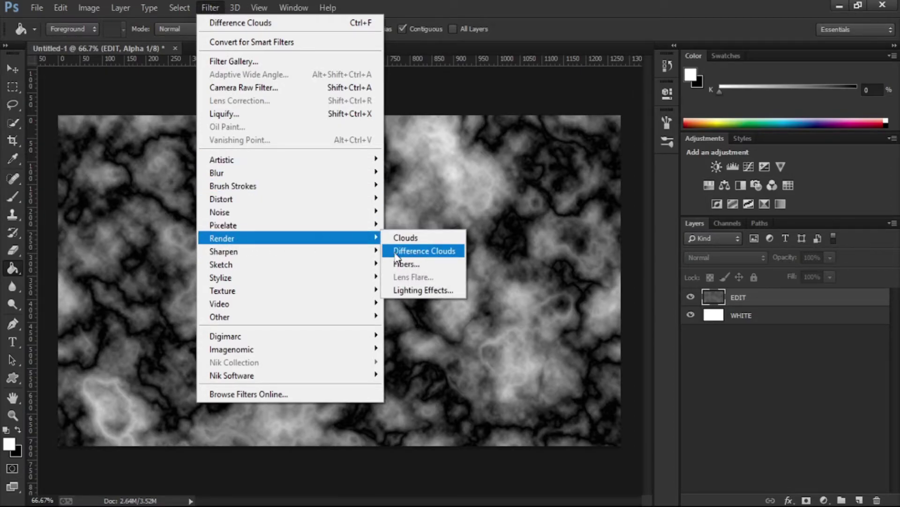
left_click(432, 289)
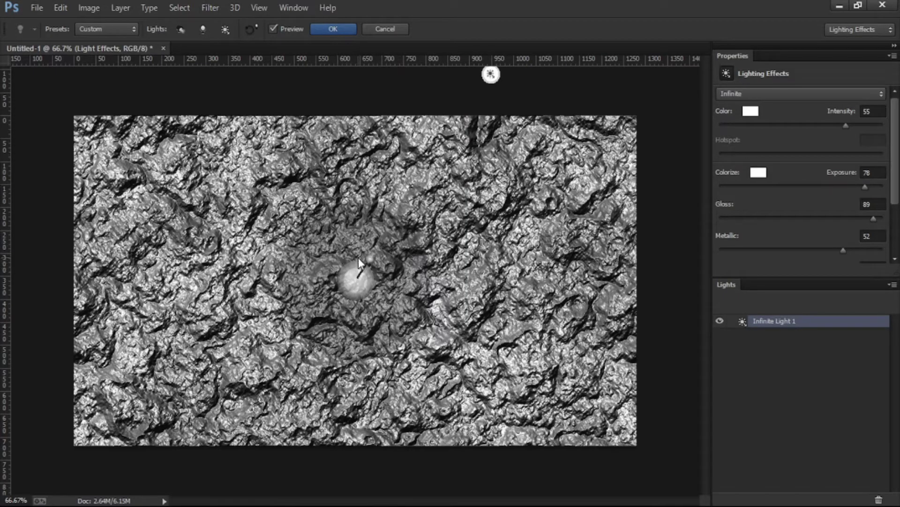
Step: Re-angle the infinite light and drop its intensity to 44
mouse_move(370, 260)
left_mouse_down()
mouse_move(362, 272)
mouse_move(341, 271)
mouse_move(406, 262)
mouse_move(351, 275)
mouse_move(331, 254)
mouse_move(398, 285)
mouse_move(362, 261)
mouse_move(363, 269)
mouse_move(374, 264)
mouse_move(367, 247)
mouse_move(423, 230)
mouse_move(372, 255)
mouse_move(356, 267)
mouse_move(374, 268)
mouse_move(353, 279)
mouse_move(367, 266)
left_mouse_up()
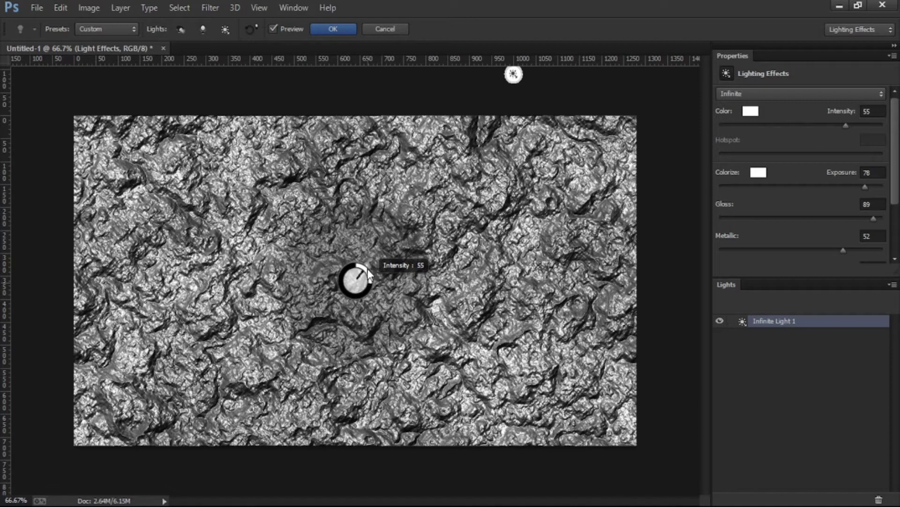
mouse_move(368, 281)
left_mouse_down()
mouse_move(370, 274)
mouse_move(360, 305)
mouse_move(379, 275)
left_mouse_up()
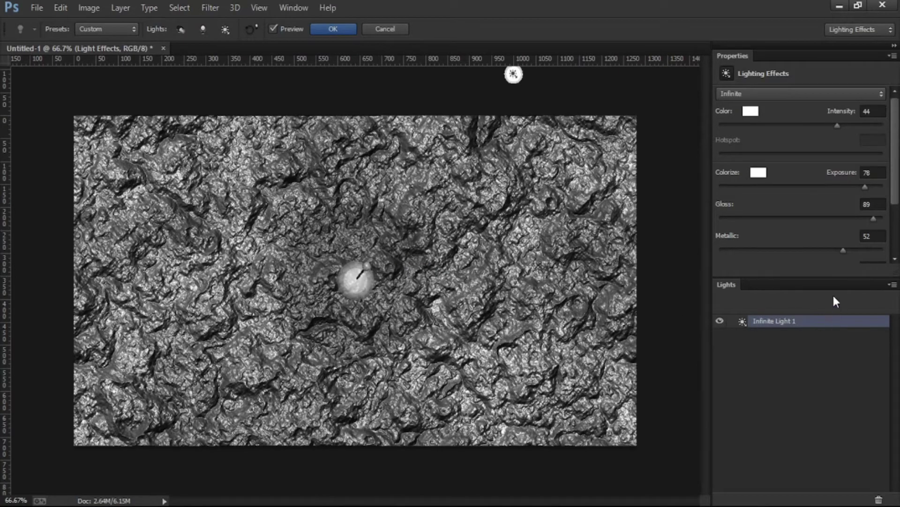
Step: Try a point light, then a moved and narrowed spotlight on the rock
left_click(749, 93)
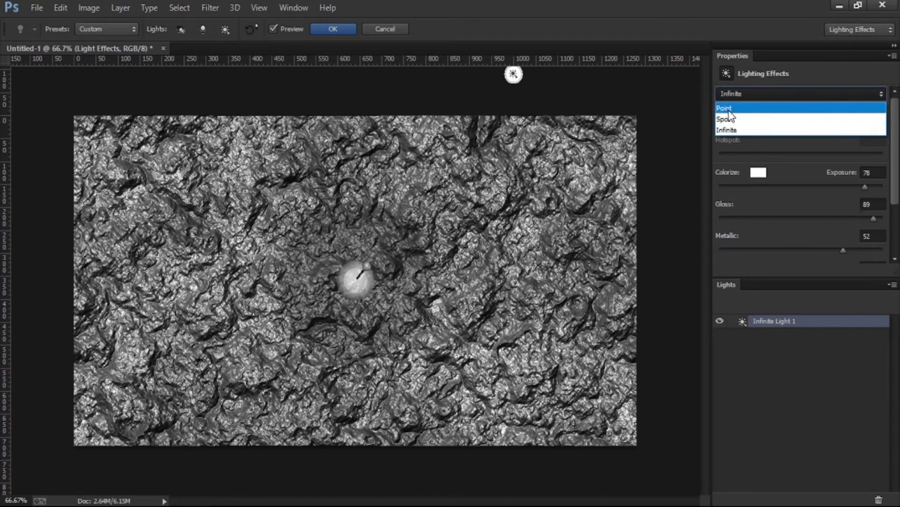
left_click(729, 109)
mouse_move(388, 330)
left_mouse_down()
mouse_move(480, 264)
mouse_move(362, 304)
left_mouse_up()
left_click(788, 94)
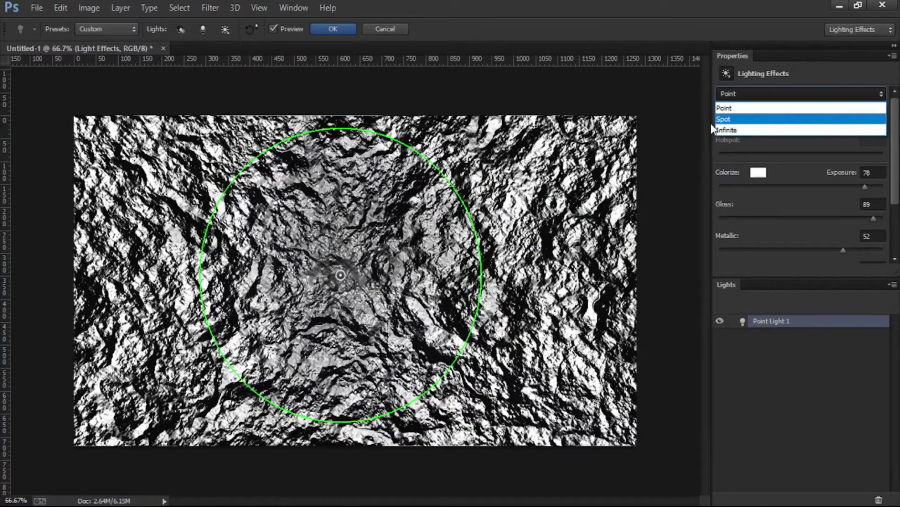
left_click(725, 119)
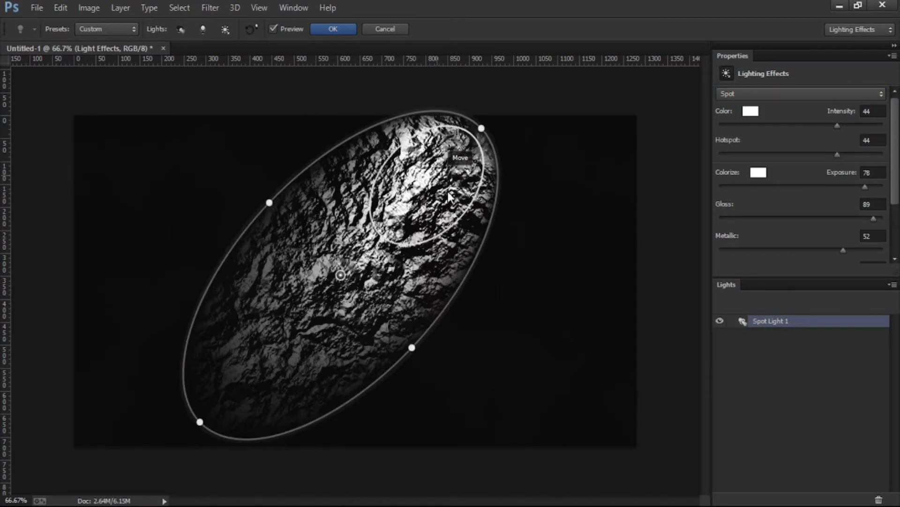
left_click_drag(448, 196, 470, 229)
mouse_move(292, 235)
left_mouse_down()
mouse_move(348, 320)
mouse_move(281, 232)
left_mouse_up()
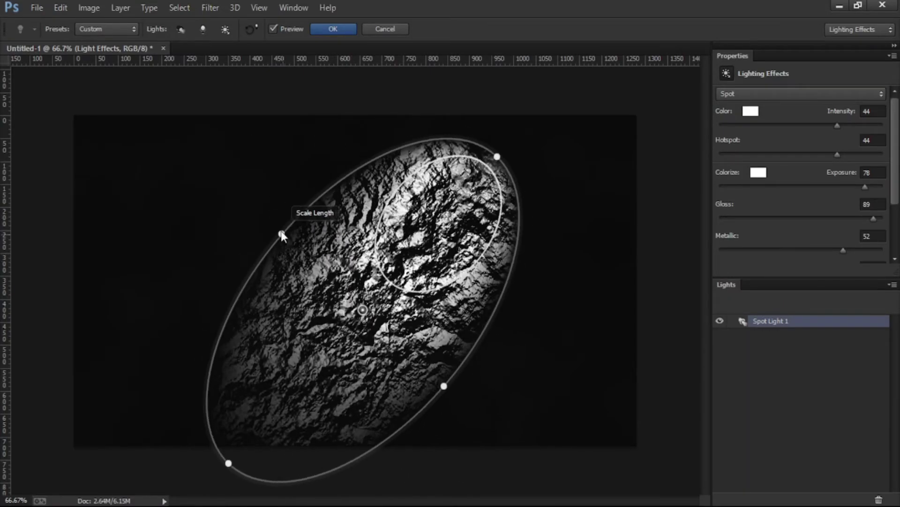
Step: Switch back to an infinite light and re-angle its direction
left_click(757, 94)
left_click(726, 127)
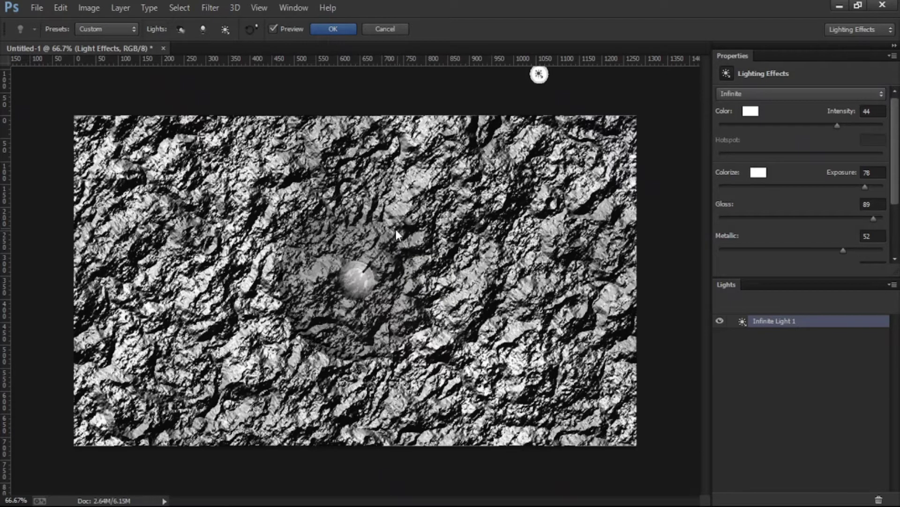
left_click_drag(395, 228, 365, 266)
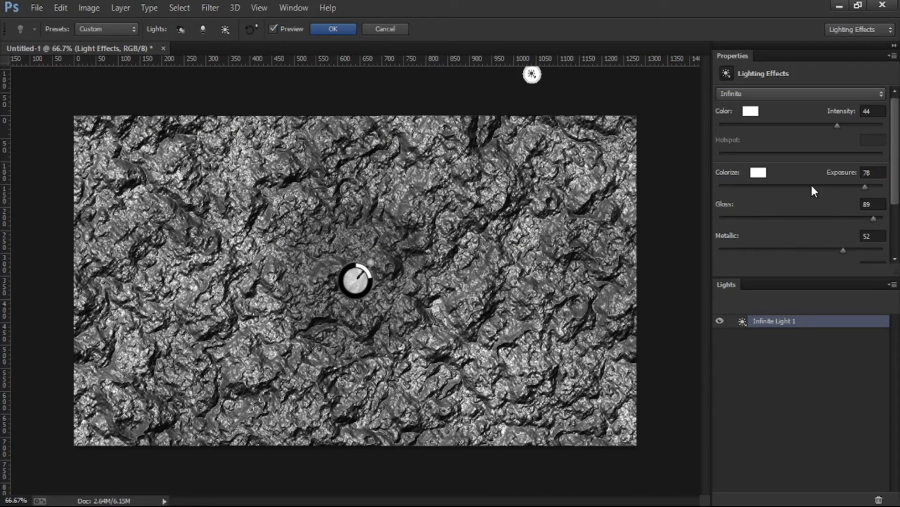
Step: Keep Alpha 1 as the texture channel and set Height to -81
scroll(792, 173, "down", 1)
scroll(791, 172, "down", 1)
scroll(756, 168, "up", 1)
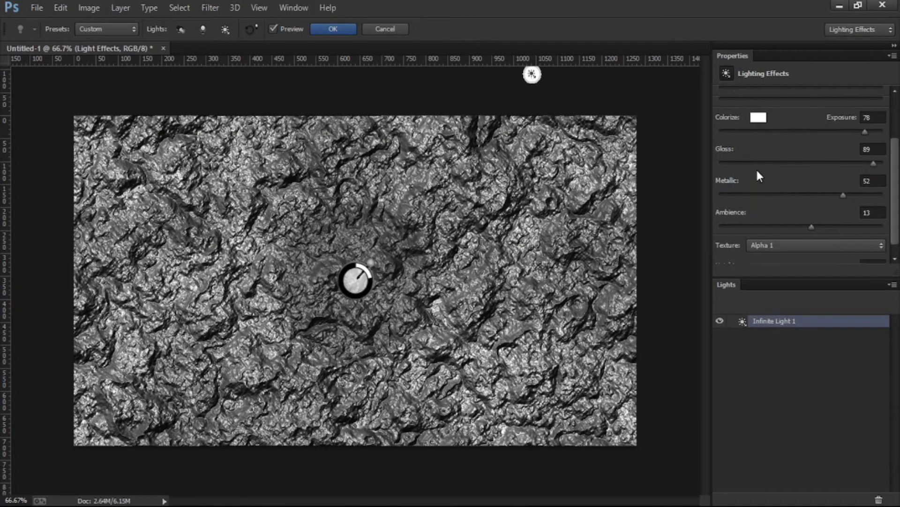
scroll(757, 170, "down", 1)
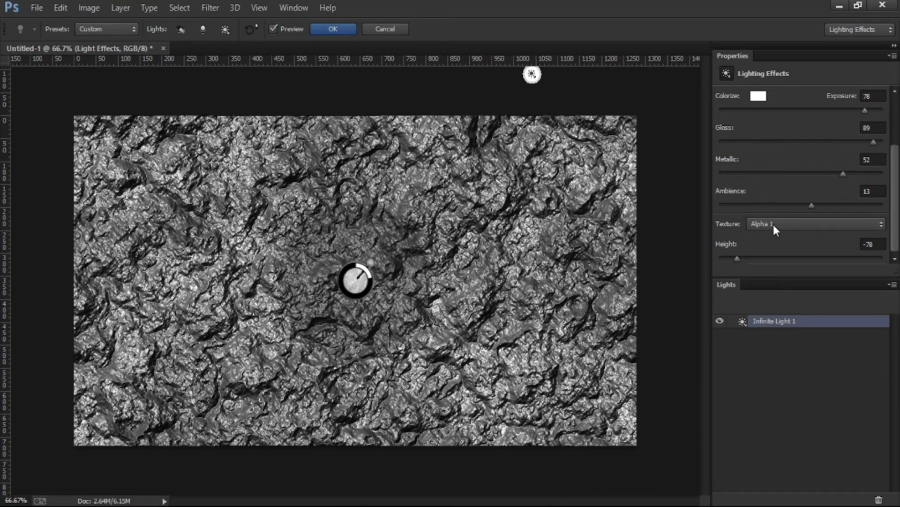
left_click(811, 228)
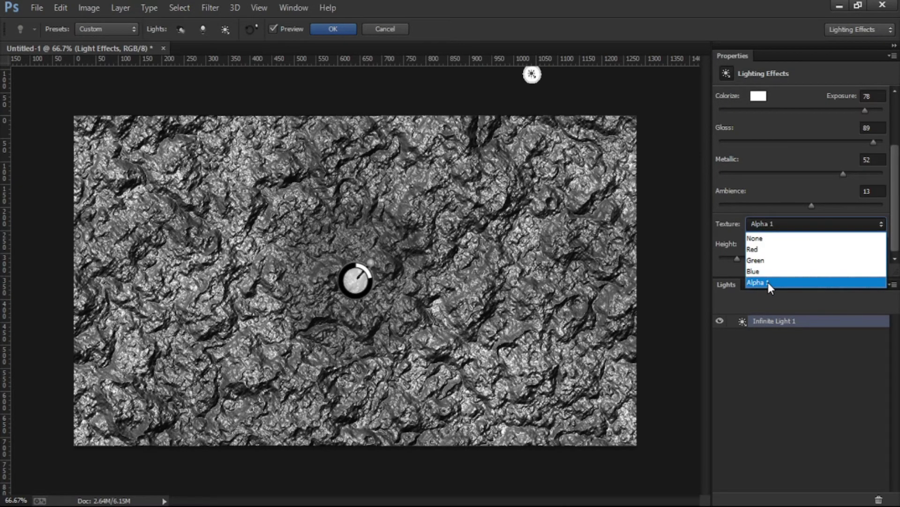
left_click(782, 282)
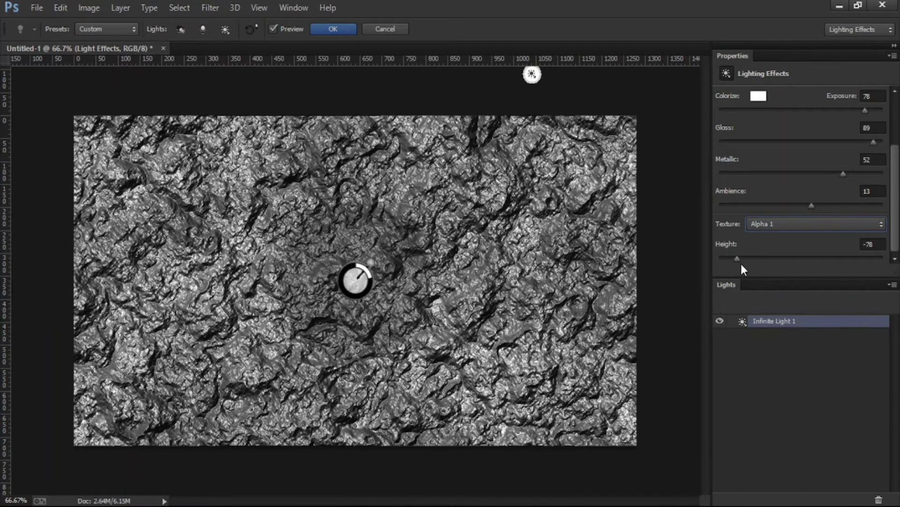
left_click_drag(737, 258, 734, 262)
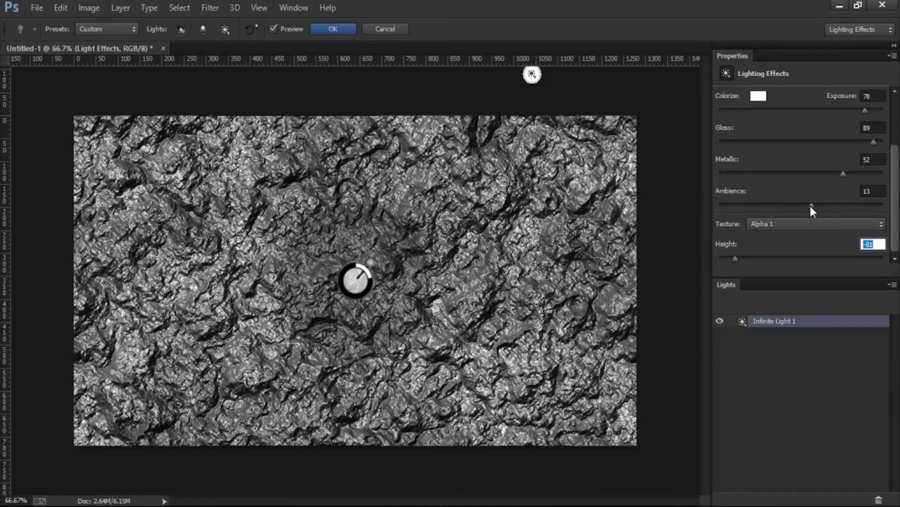
Step: Set Ambience -10, Metallic 41, Gloss 88 and Exposure 49
mouse_move(811, 205)
left_mouse_down()
mouse_move(771, 211)
mouse_move(793, 206)
left_mouse_up()
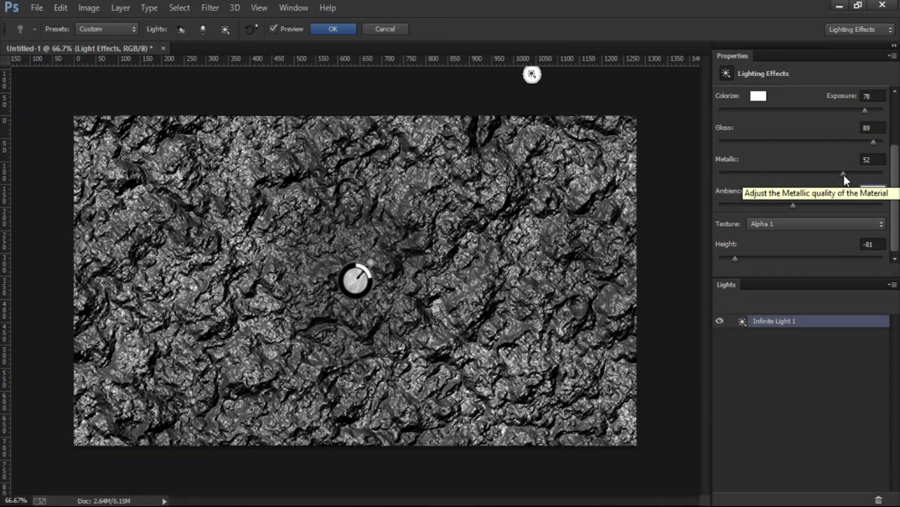
mouse_move(843, 174)
left_mouse_down()
mouse_move(824, 170)
mouse_move(835, 172)
left_mouse_up()
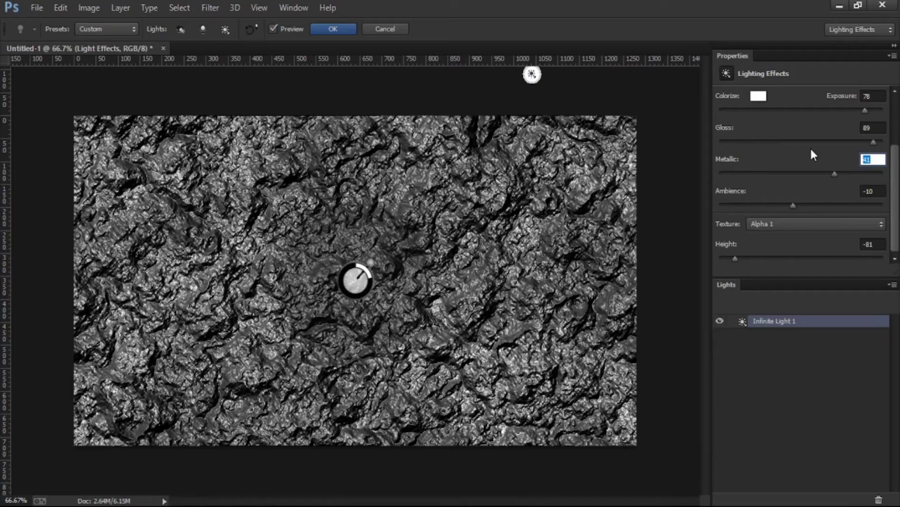
left_click(873, 142)
scroll(779, 153, "up", 1)
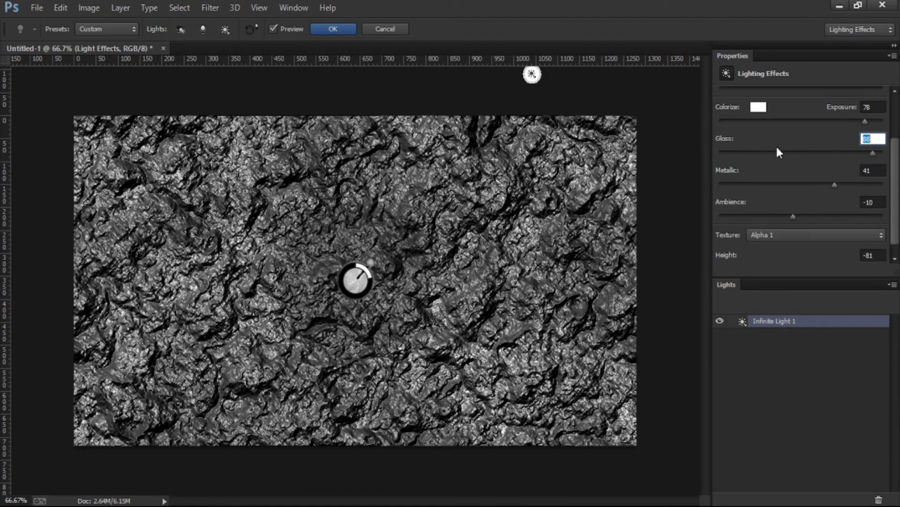
mouse_move(865, 121)
left_mouse_down()
mouse_move(756, 124)
mouse_move(841, 122)
left_mouse_up()
scroll(779, 144, "up", 3)
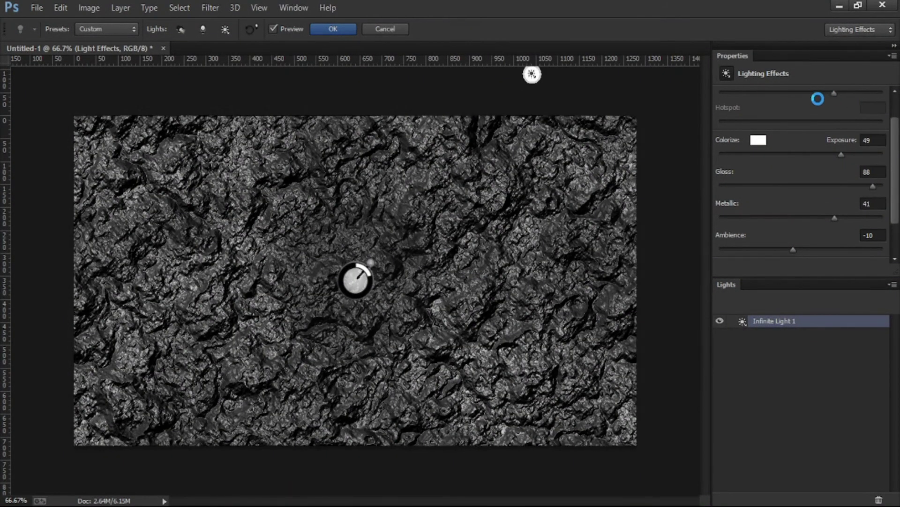
scroll(756, 252, "down", 1)
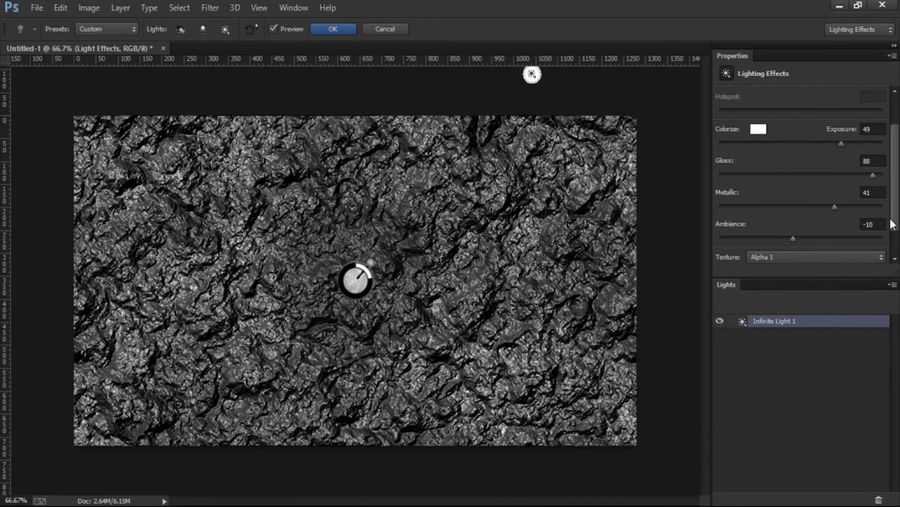
scroll(892, 224, "down", 3)
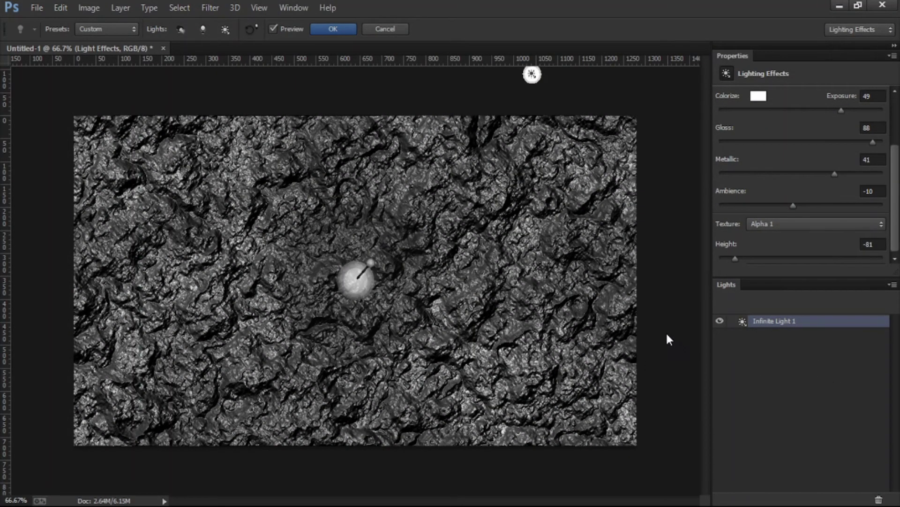
Step: Commit Lighting Effects, turning EDIT into a dark grey rocky stone texture
left_click(344, 29)
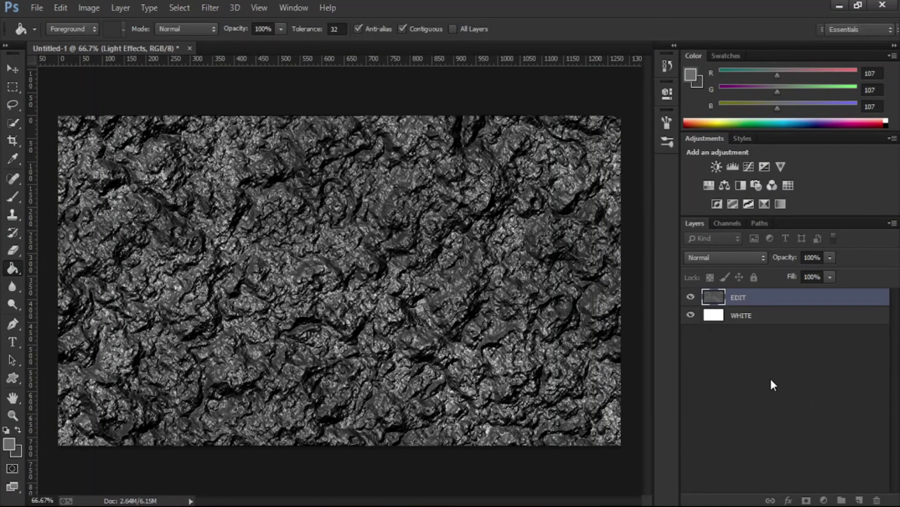